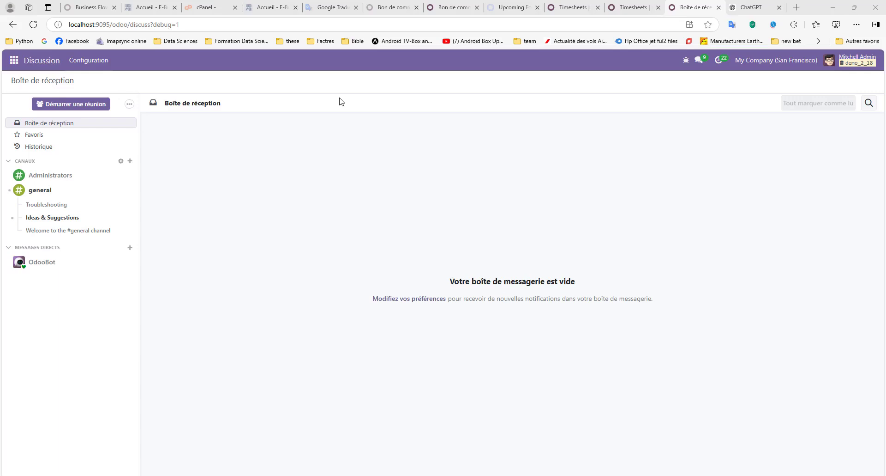
Open the product catalogue in the Ventes app.
left_click(14, 60)
left_click(32, 145)
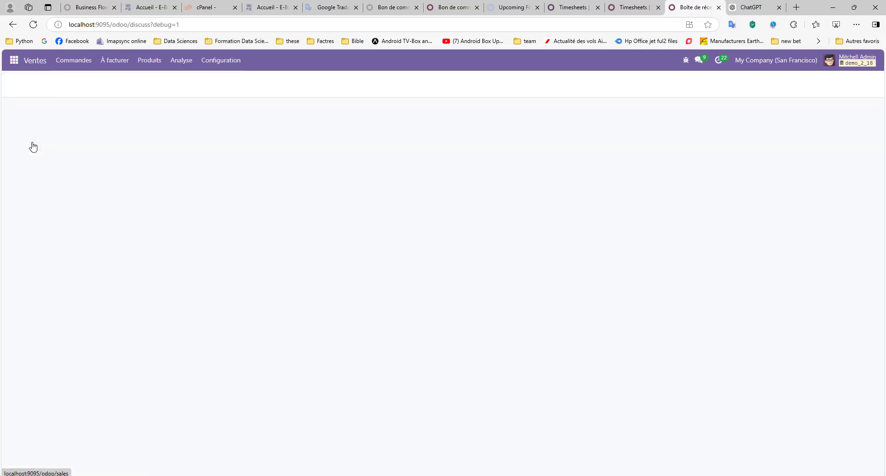
left_click(154, 69)
left_click(152, 83)
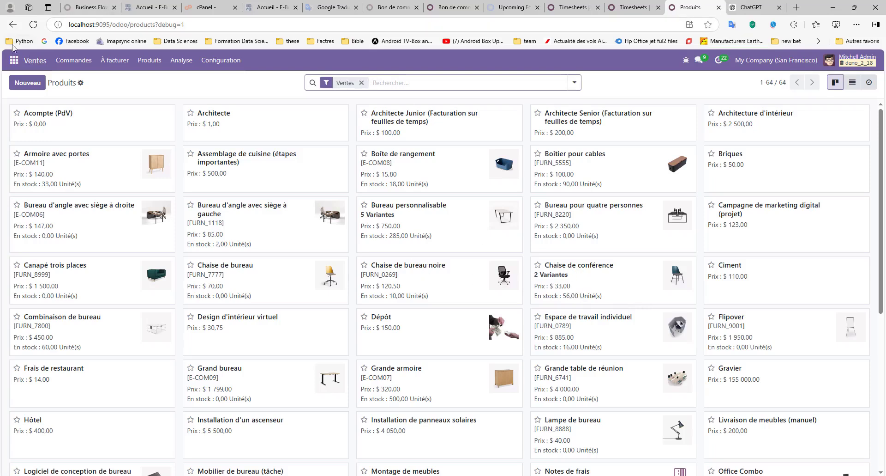
Create a new quotation for the customer Client 1.
left_click(57, 60)
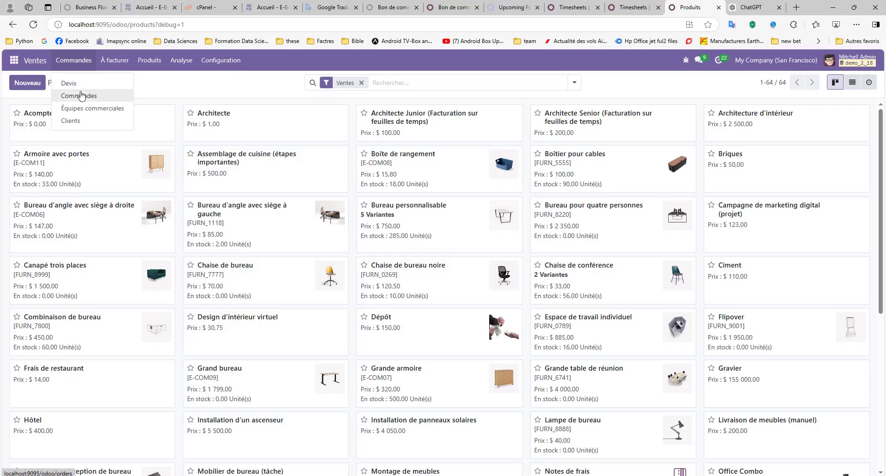
left_click(81, 88)
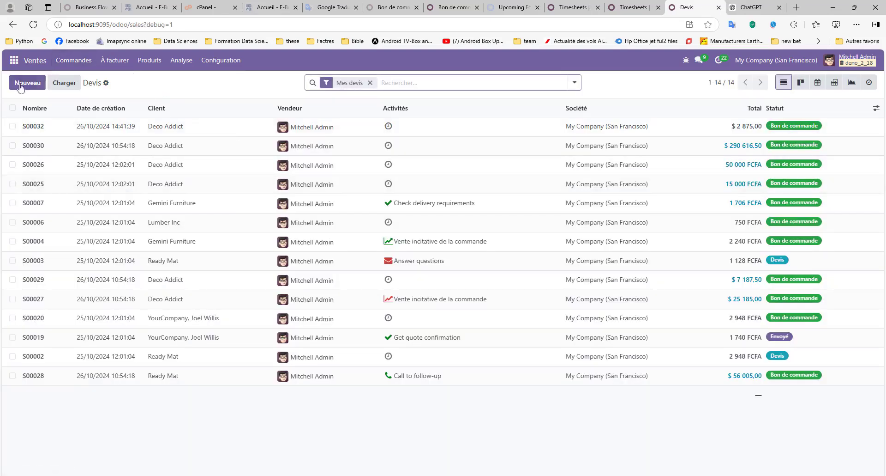
left_click(18, 83)
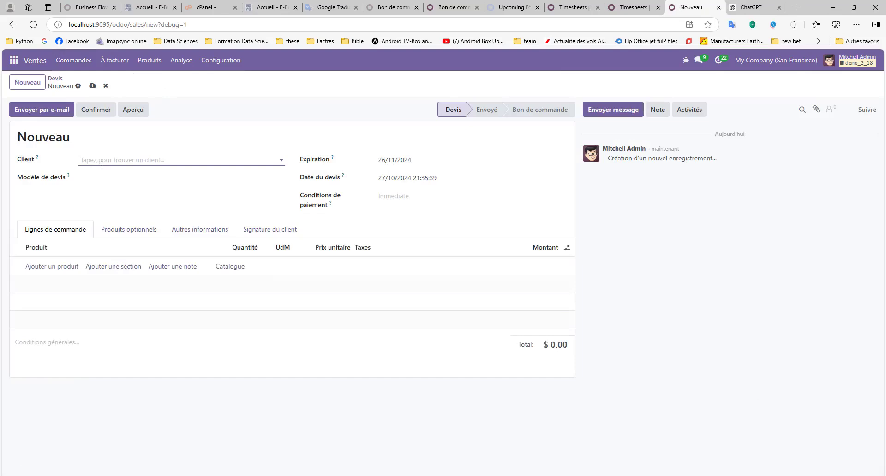
type("client")
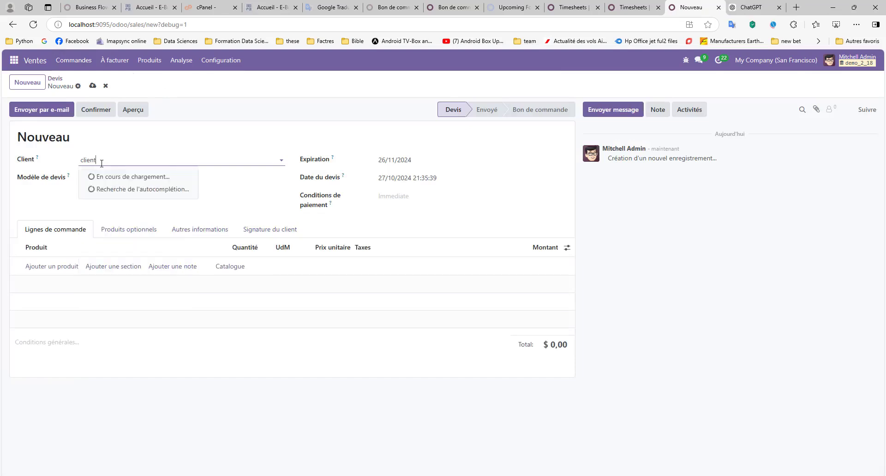
left_click(150, 178)
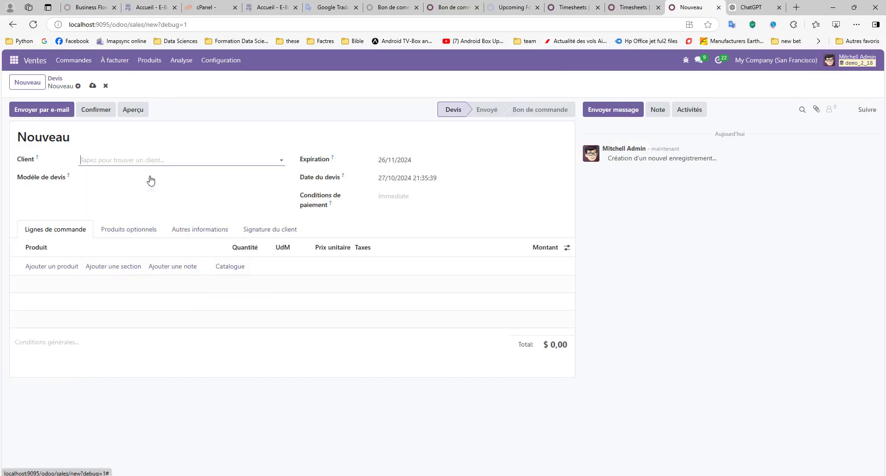
Add the product [FURN_7777] Chaise de bureau to the quotation with a quantity of 10.
left_click(52, 266)
type("chaise")
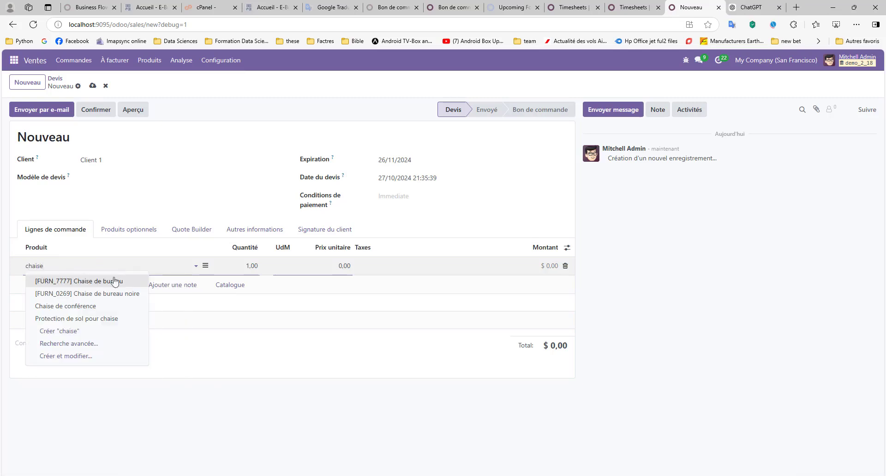
left_click(119, 281)
left_click(238, 265)
type("1")
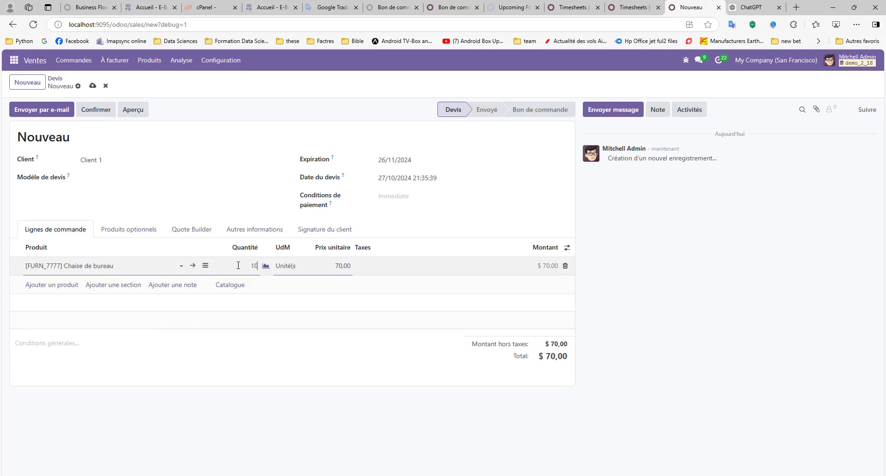
left_click(267, 362)
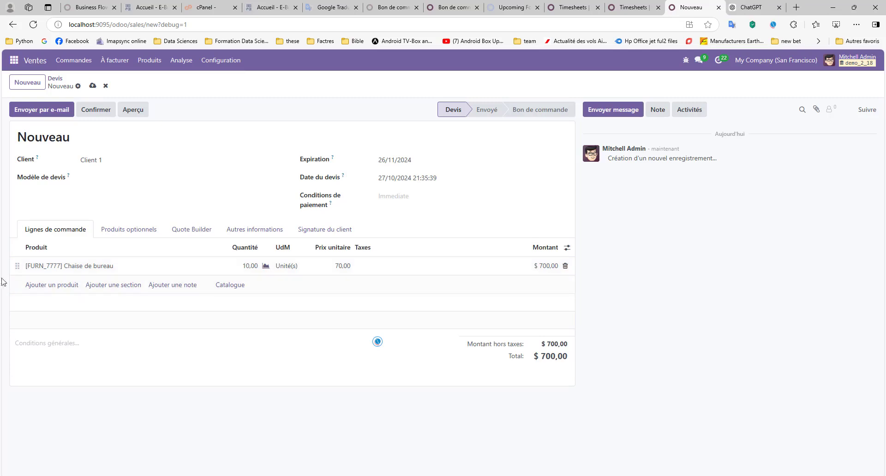
Add Chaise de conférence in the Acier variant, together with 15 units of the optional product Protection de sol pour chaise.
left_click(42, 285)
type("chaise")
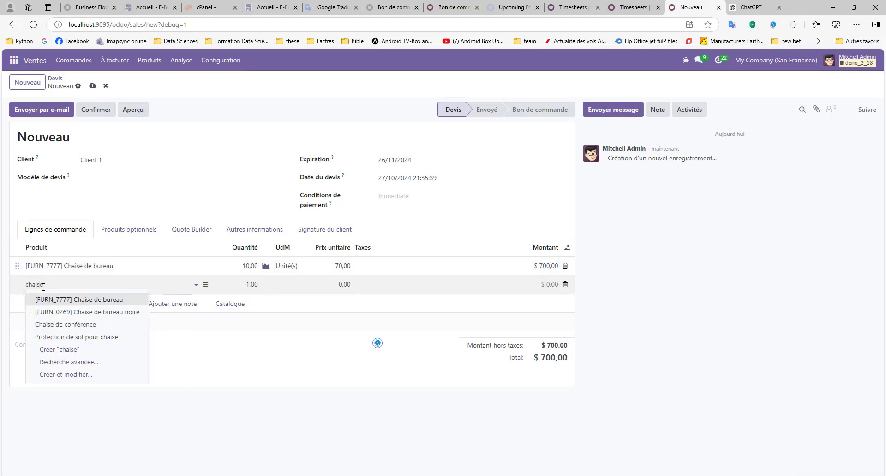
left_click(75, 324)
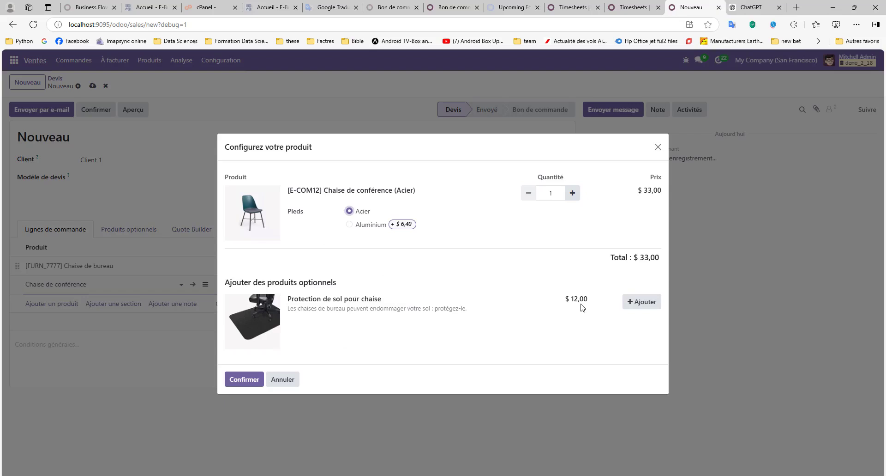
left_click(631, 302)
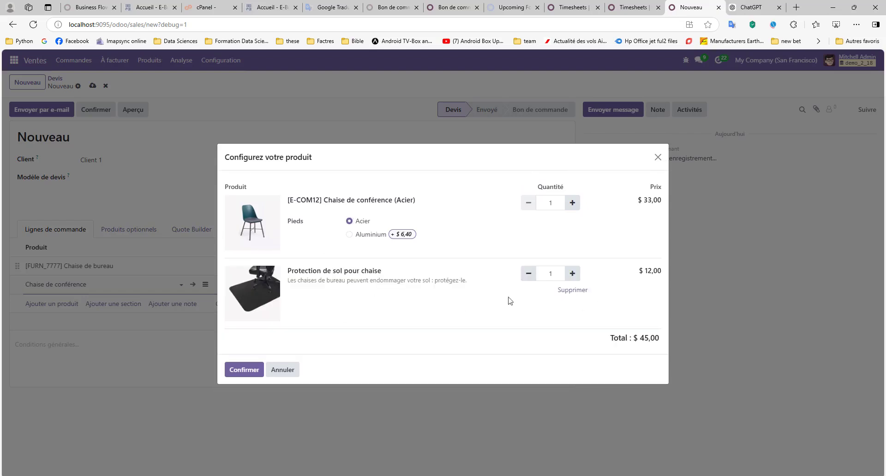
left_click(555, 273)
type("15")
double_click(558, 272)
type("15")
left_click(232, 373)
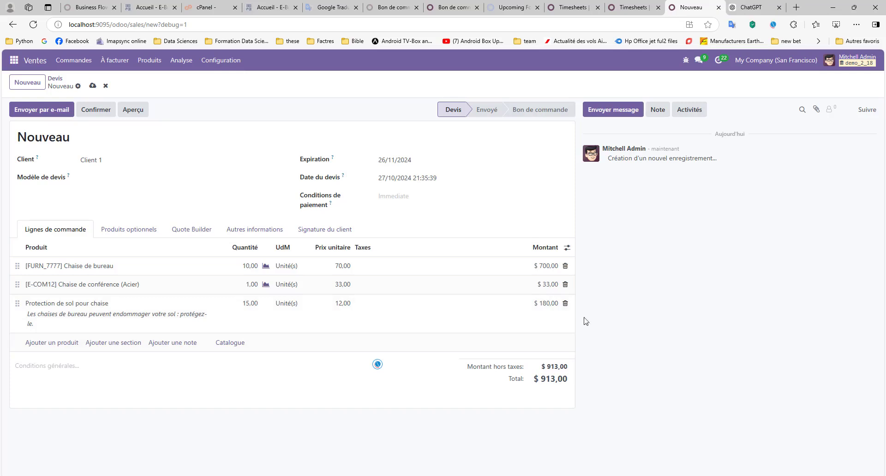
Delete the Protection de sol pour chaise line and set the Chaise de conférence quantity to 15.
left_click(566, 303)
left_click(61, 304)
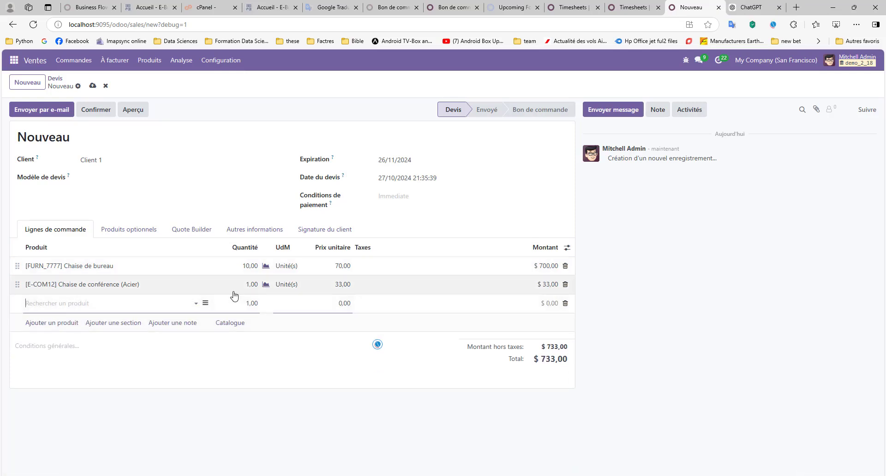
left_click(250, 285)
type("150")
left_click(248, 356)
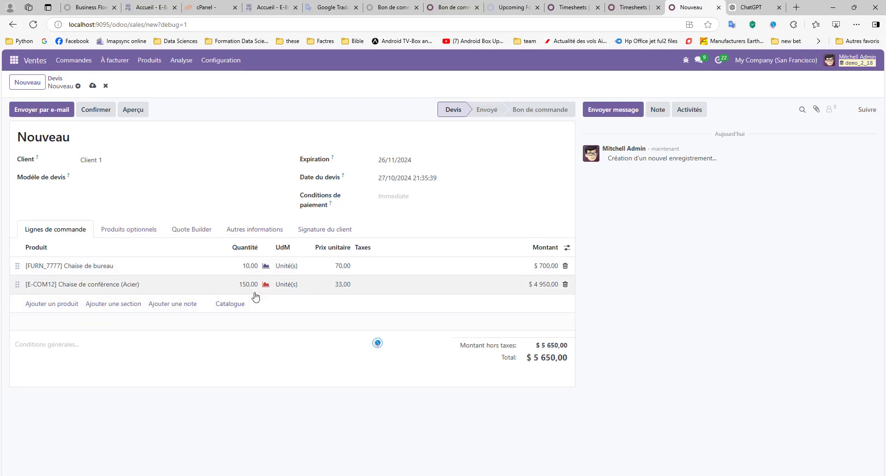
left_click(241, 287)
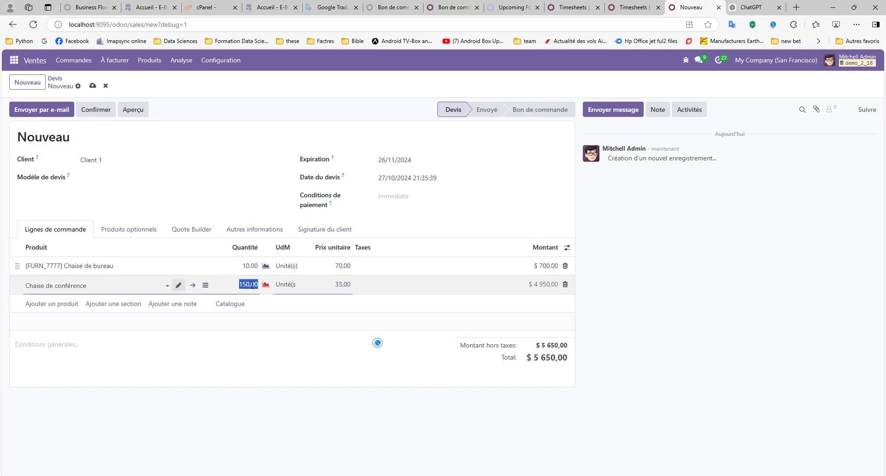
type("15")
left_click(249, 308)
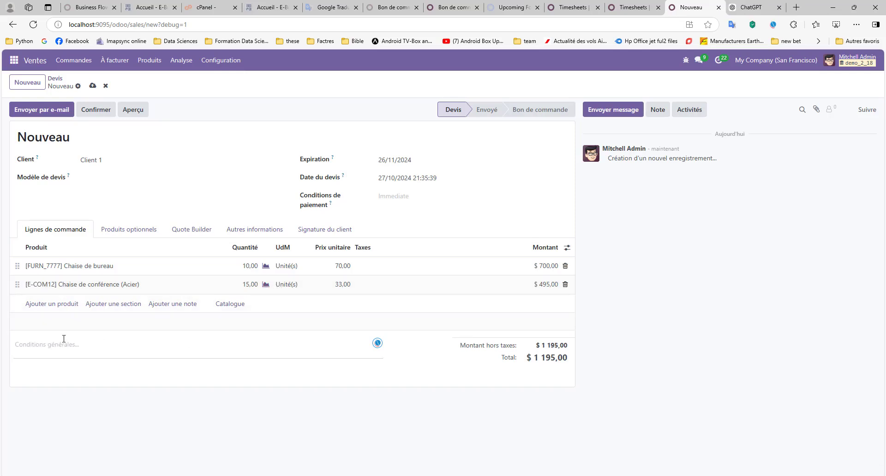
Add a section titled "En option:" below the two chair lines of the quotation.
left_click(110, 306)
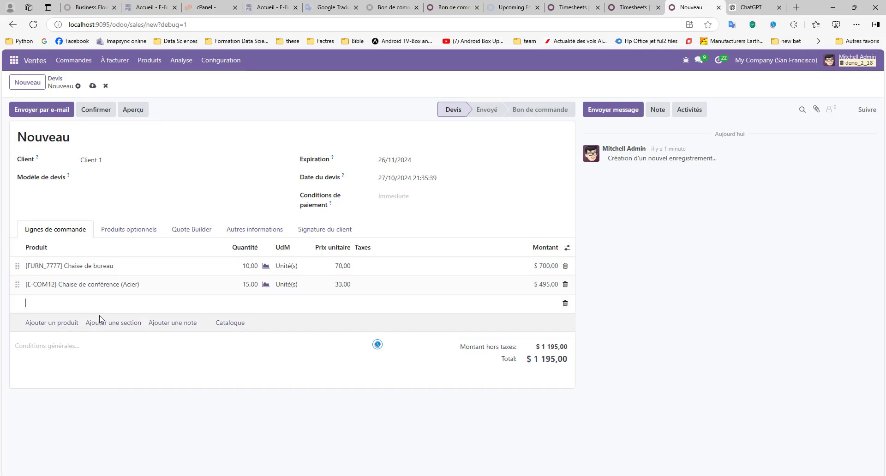
type("Ceci est optionnel")
left_click_drag(78, 303, 25, 305)
type("En Option:")
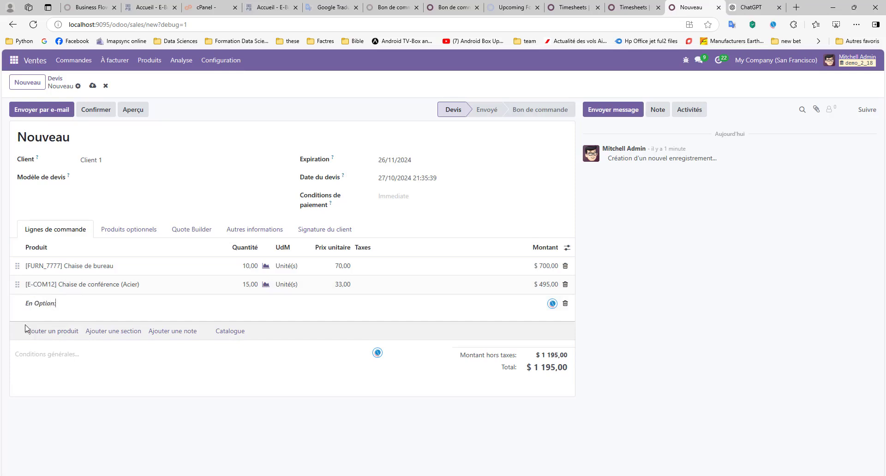
key("BackSpace")
type("o")
left_click(79, 366)
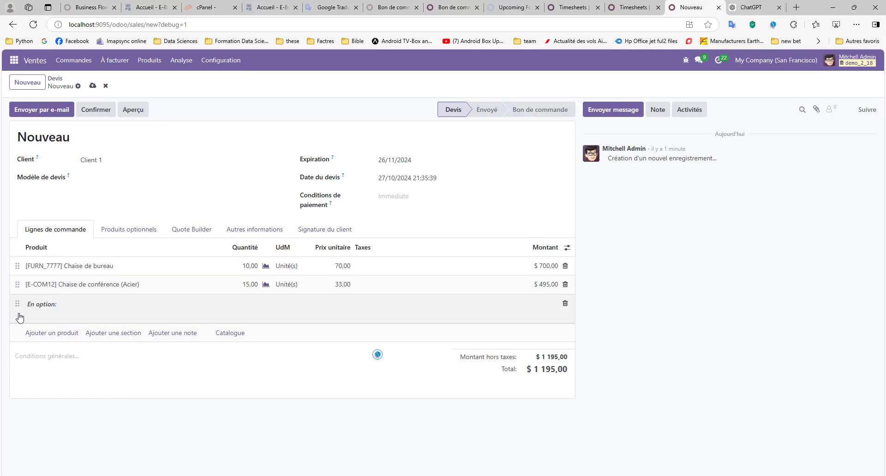
left_click(151, 357)
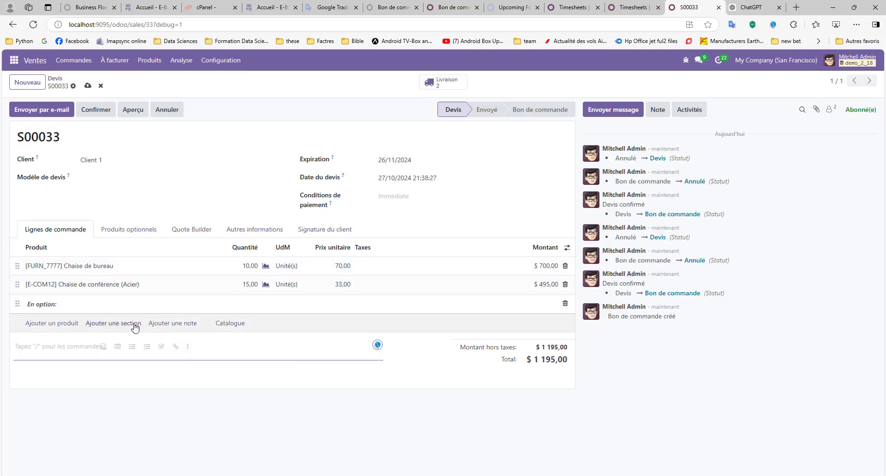
Add a note listing "- Table Ronde" and "- Table d'angle" on separate lines under the section, and confirm the quotation.
left_click(172, 322)
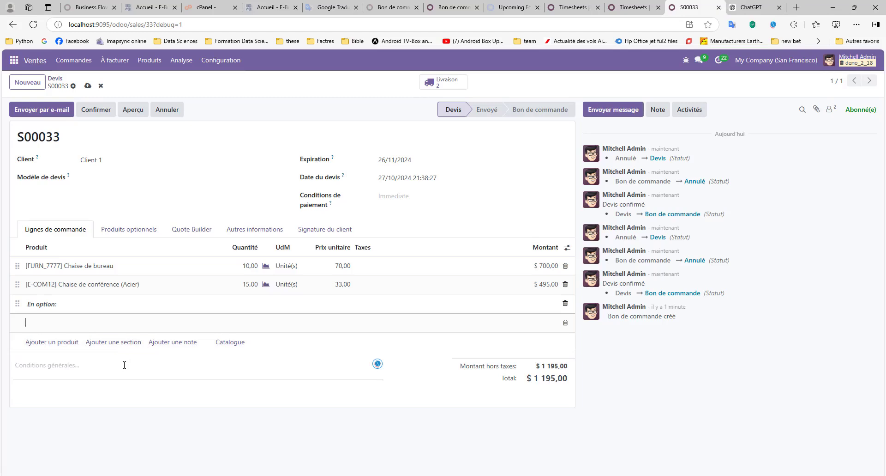
type("- Table Ronde")
key("Return")
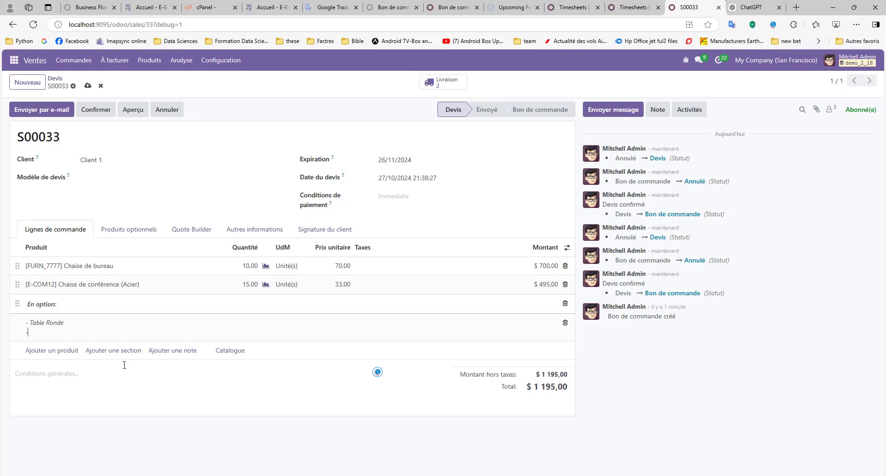
type("- Table d'angle")
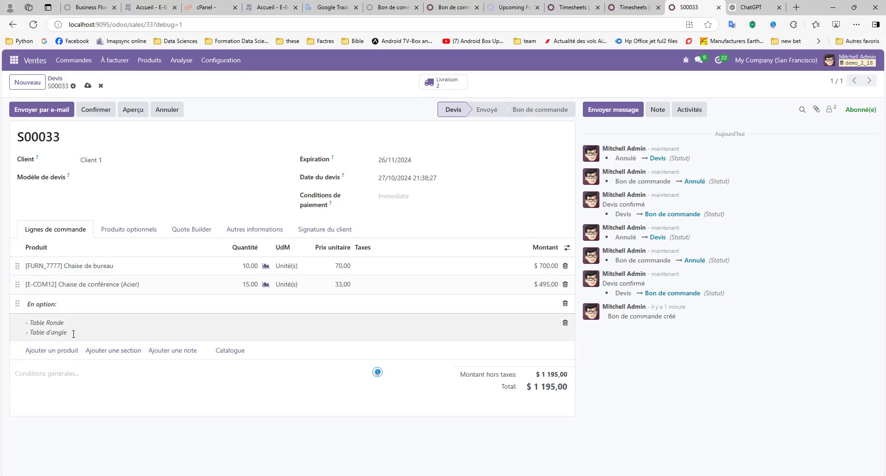
left_click(55, 305)
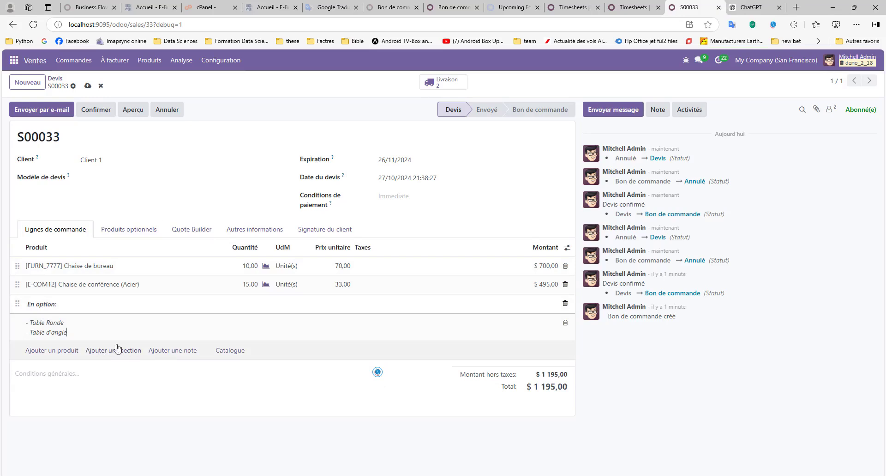
left_click(99, 111)
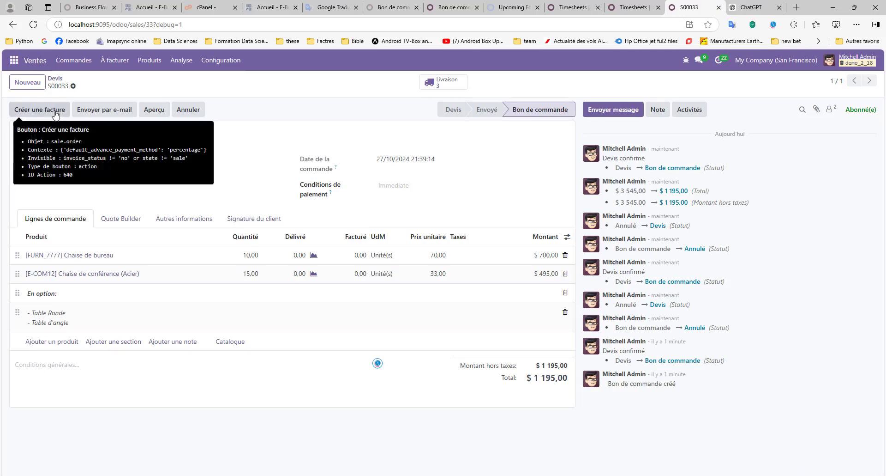
Try to create a draft invoice of the type Facture normale from the sales order.
left_click(39, 110)
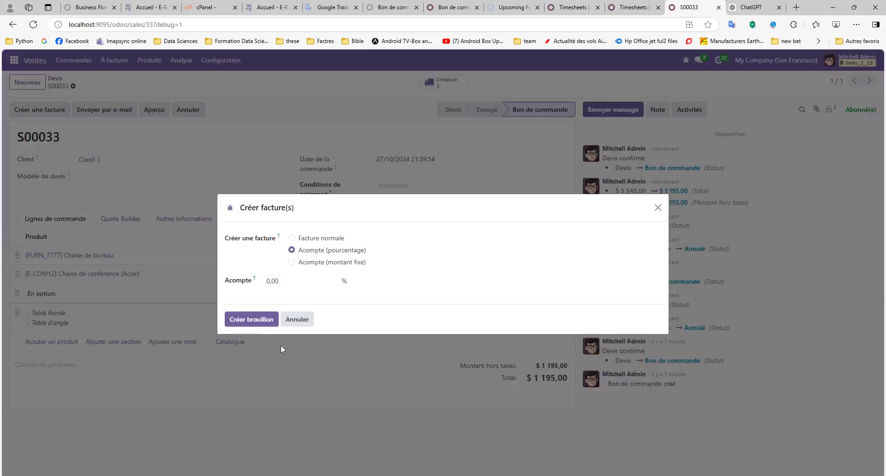
left_click(304, 240)
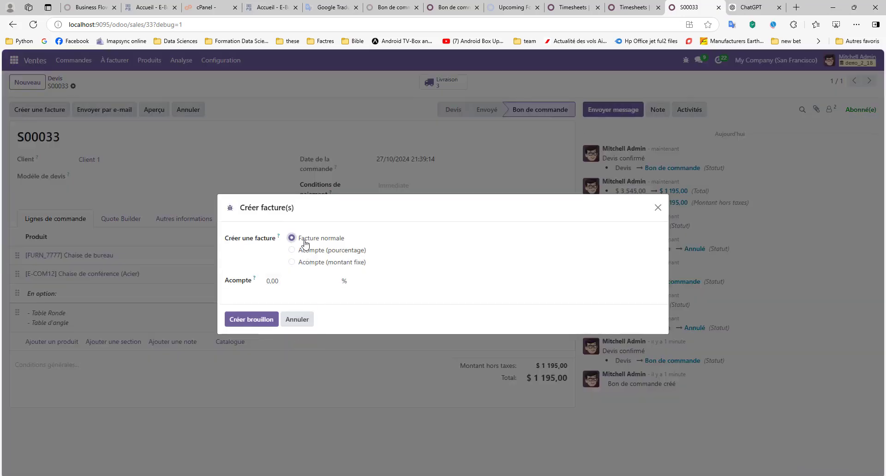
left_click(267, 313)
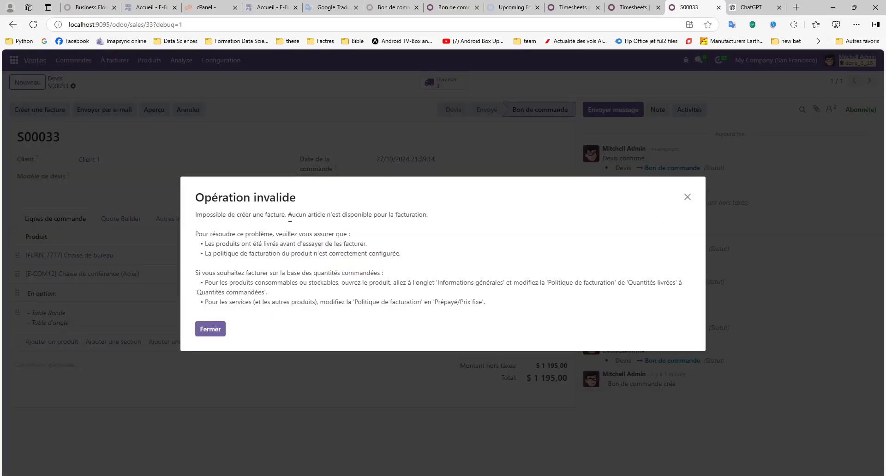
left_click(216, 332)
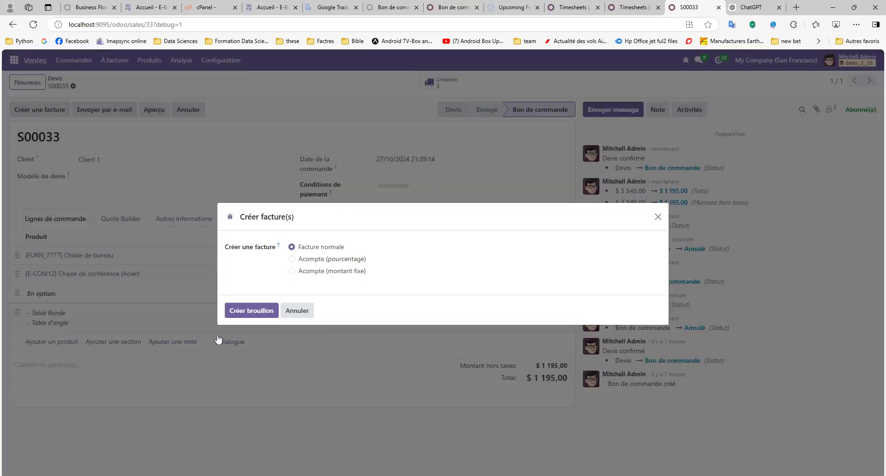
left_click(301, 315)
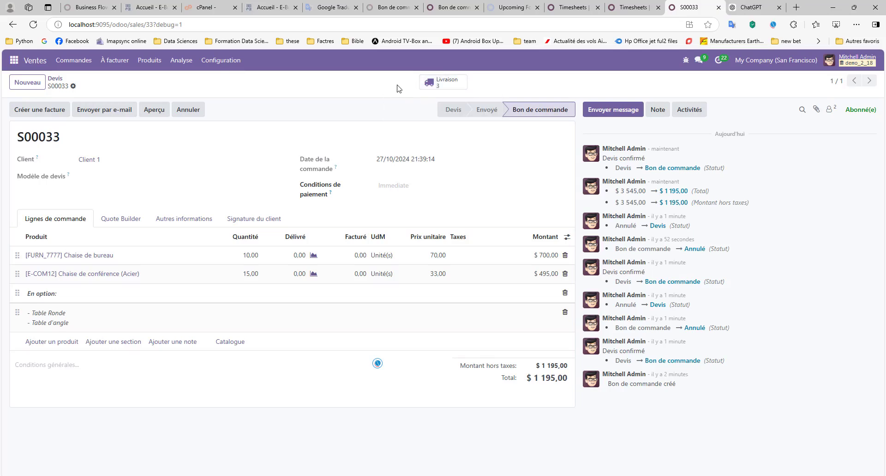
Open the Ventes settings and examine the invoicing policy options in the Facturation section.
left_click(215, 65)
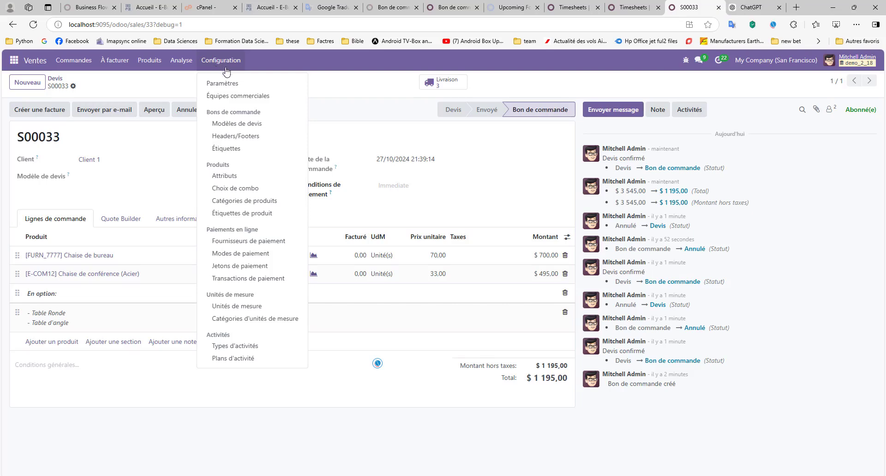
left_click(224, 87)
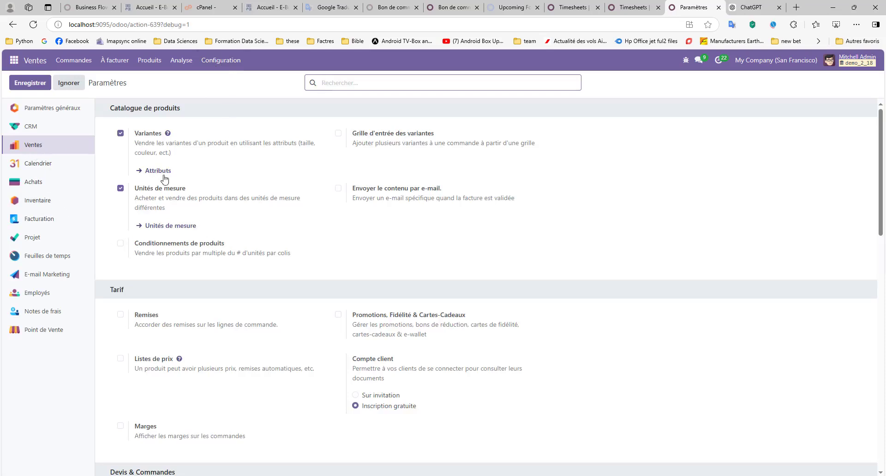
scroll(174, 217, "down", 4)
scroll(171, 198, "down", 7)
scroll(171, 199, "down", 4)
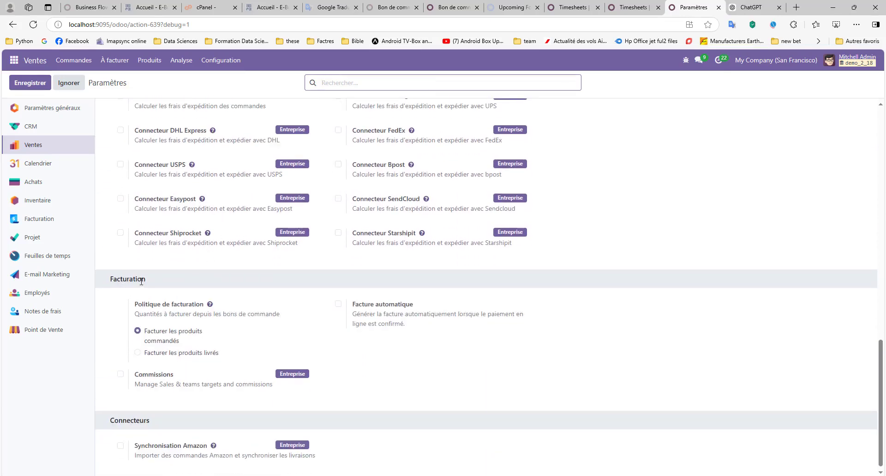
Leave the Ventes settings, reopen the Client 1 sales order from the list of orders, and open its delivery with status Prêt.
mouse_move(200, 332)
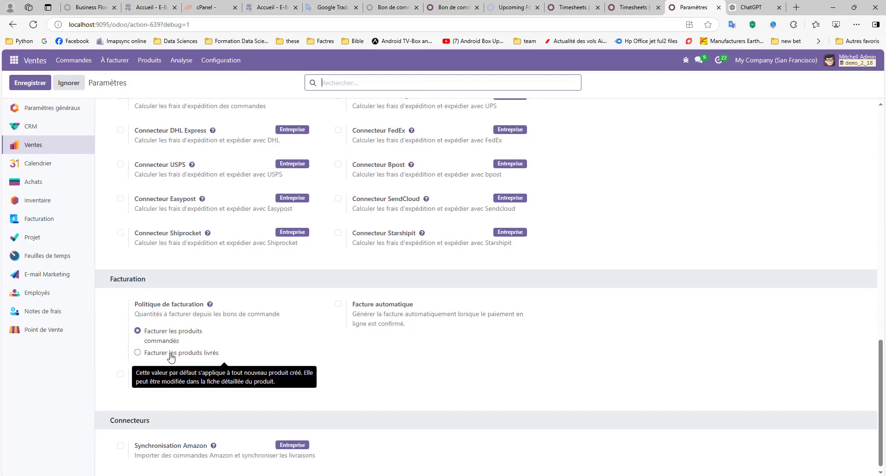
scroll(152, 153, "up", 4)
left_click(75, 85)
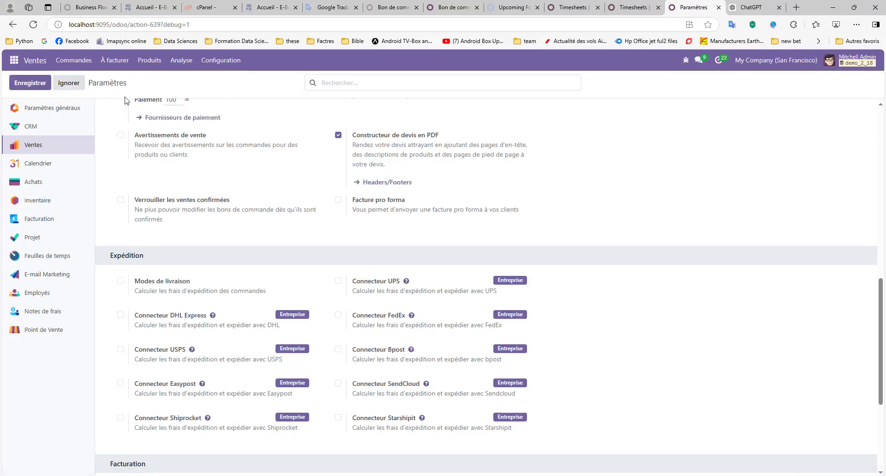
left_click(70, 86)
left_click(84, 67)
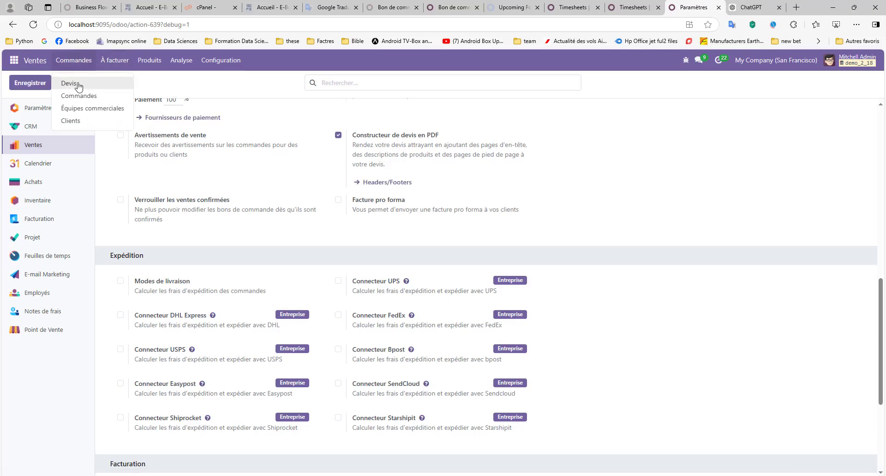
left_click(78, 94)
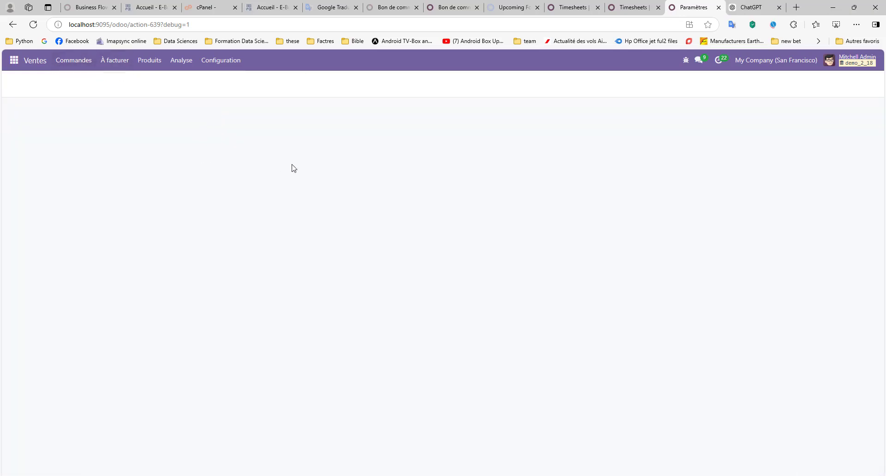
left_click(180, 133)
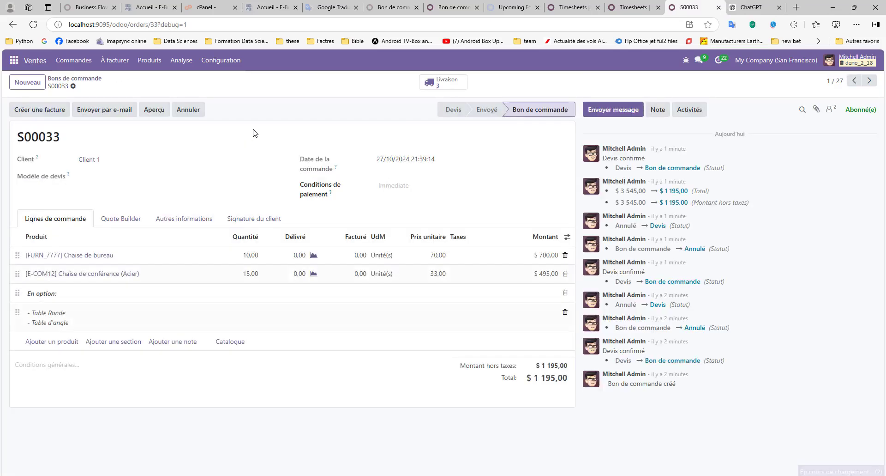
left_click(442, 87)
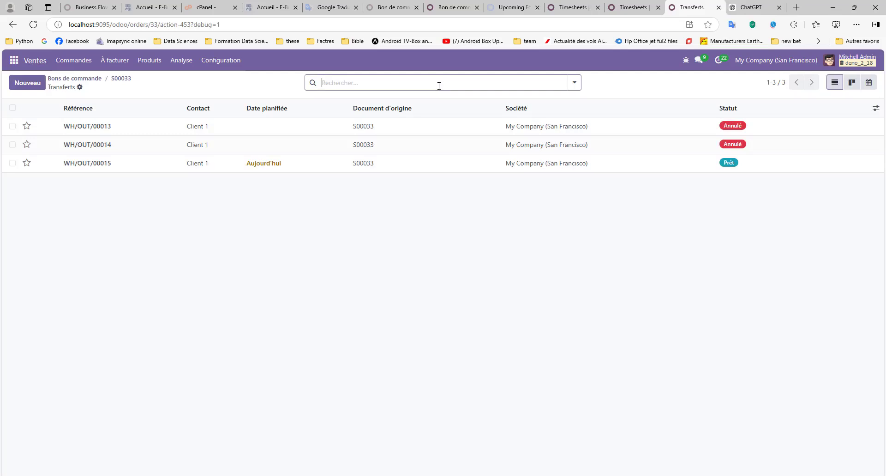
left_click(212, 168)
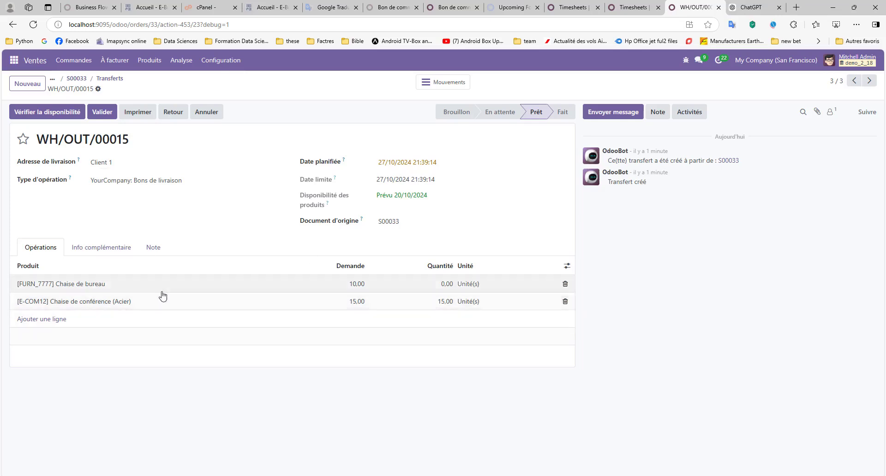
left_click(111, 109)
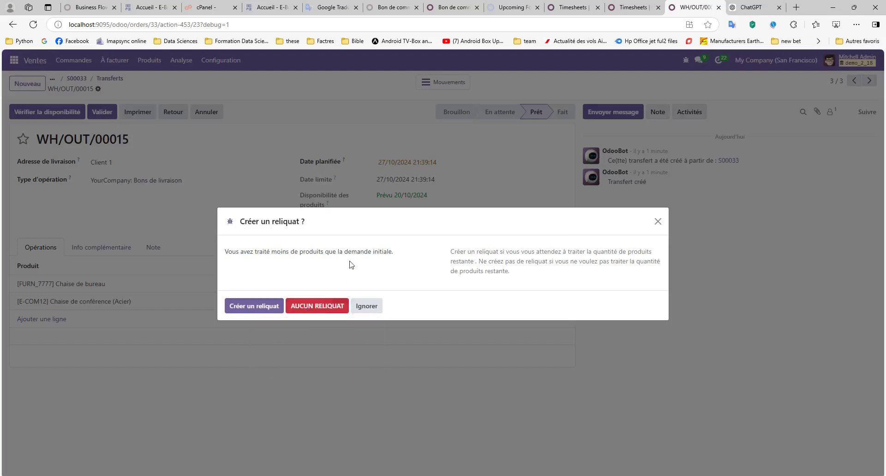
left_click_drag(331, 218, 539, 136)
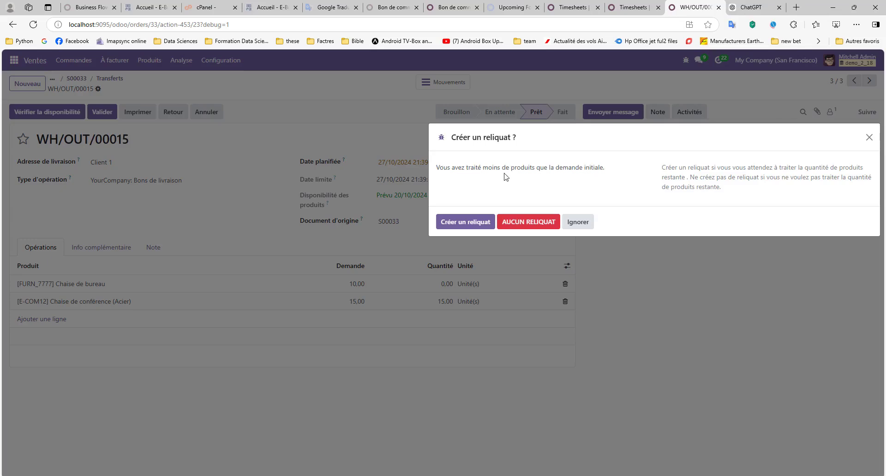
left_click(578, 221)
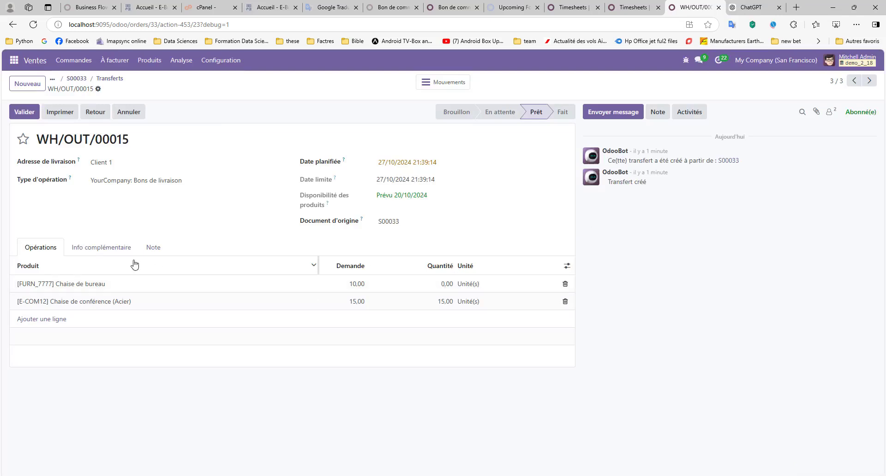
Set the delivered quantity of Chaise de bureau to 10 and validate the delivery.
left_click(168, 289)
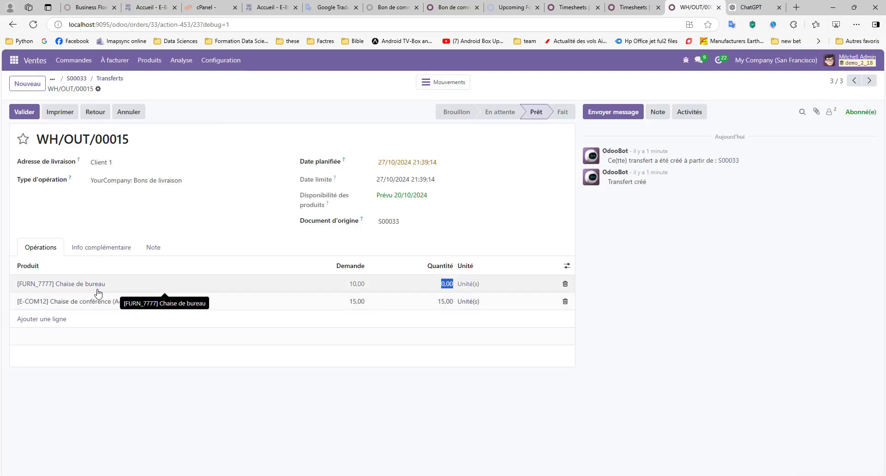
left_click(448, 282)
double_click(448, 282)
type("10")
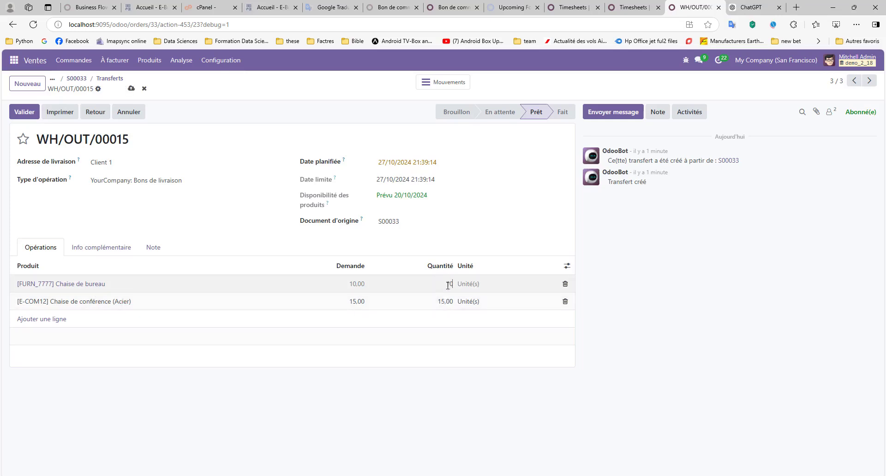
left_click(445, 303)
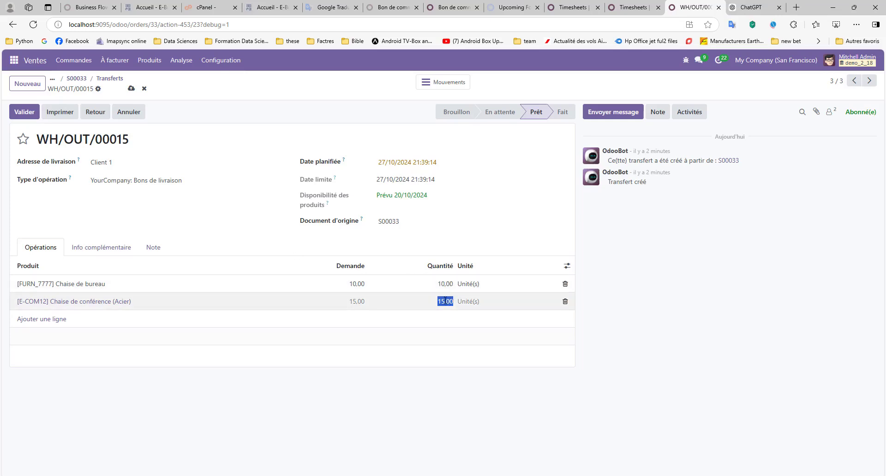
left_click(24, 113)
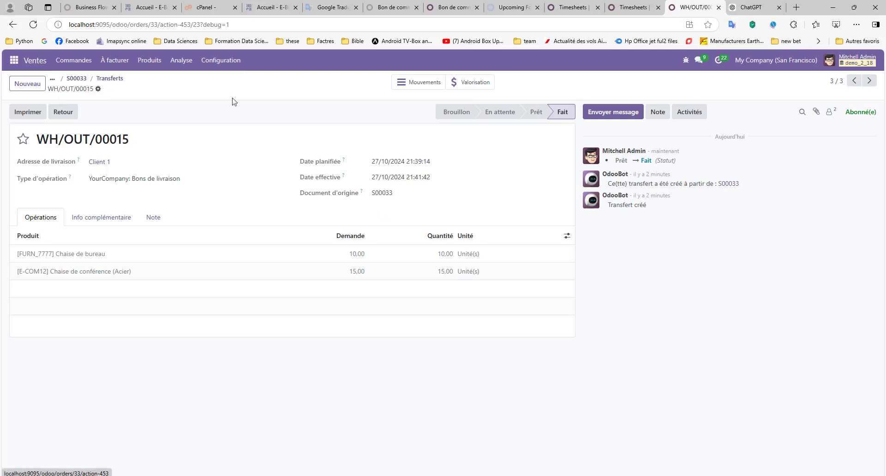
Return to the sales order and create a draft invoice of the type Facture normale.
left_click(77, 79)
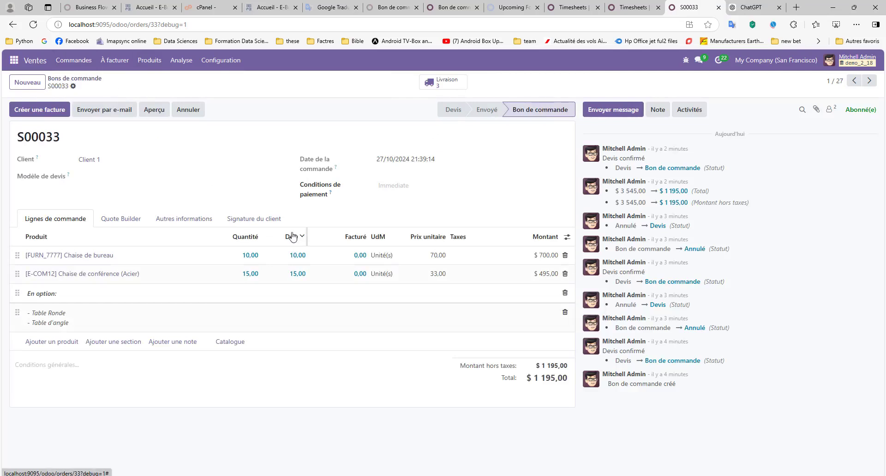
mouse_move(299, 246)
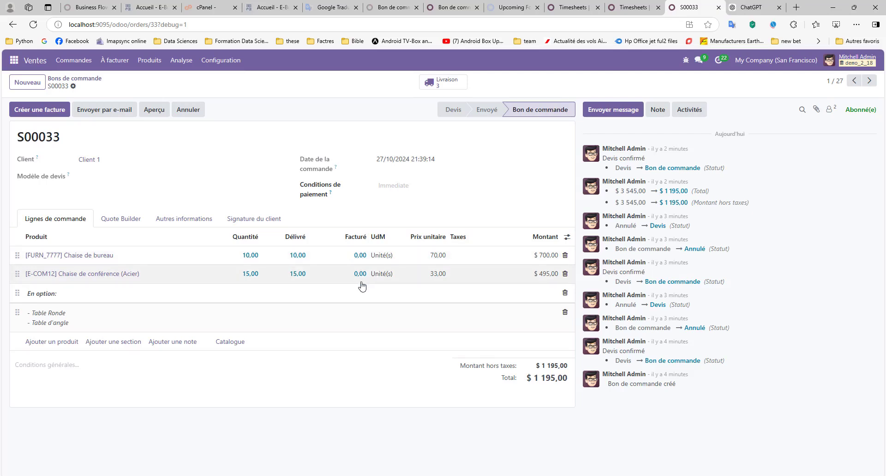
left_click(53, 114)
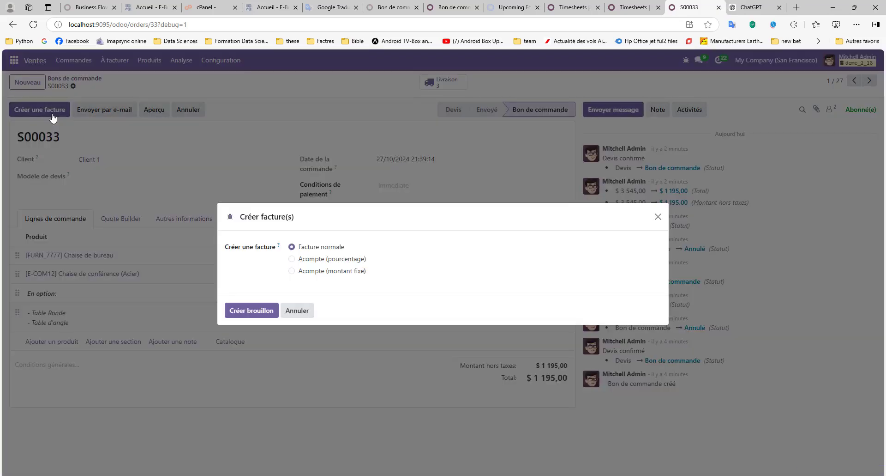
left_click(269, 311)
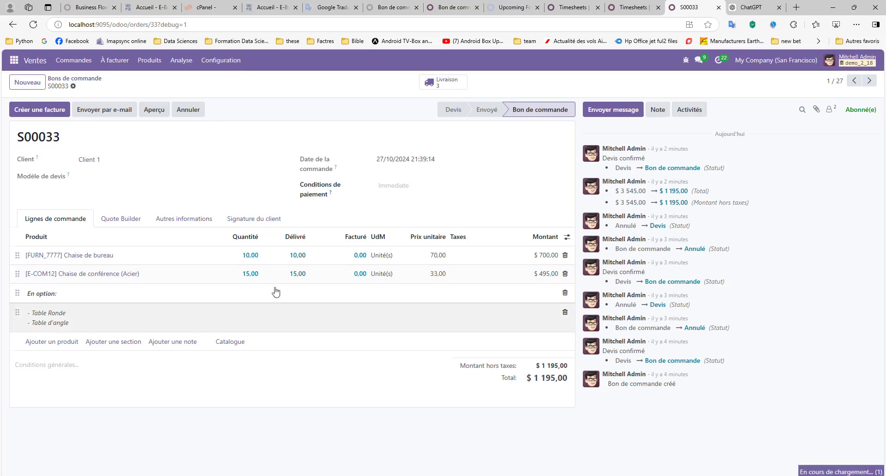
Set the invoice date to 27/10/2024 and confirm the draft invoice.
left_click(407, 176)
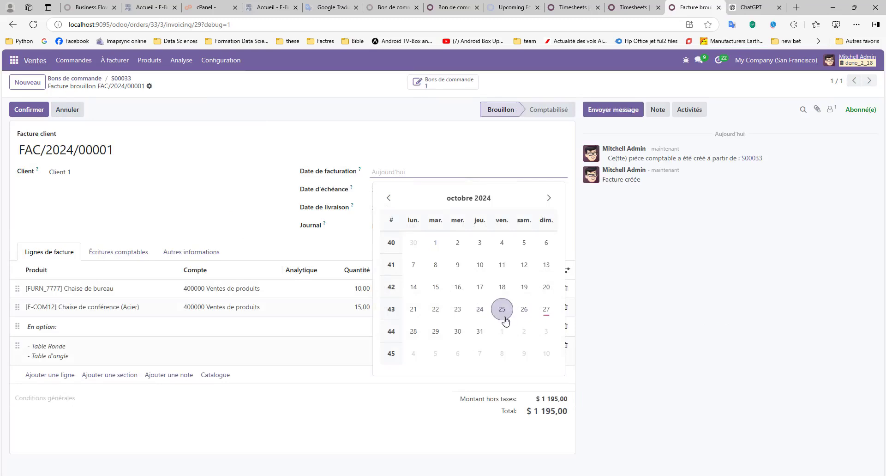
left_click(546, 311)
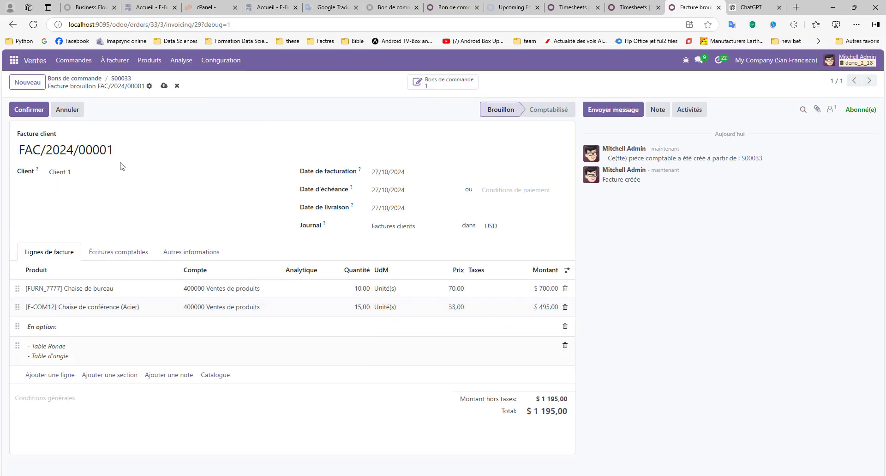
left_click(25, 116)
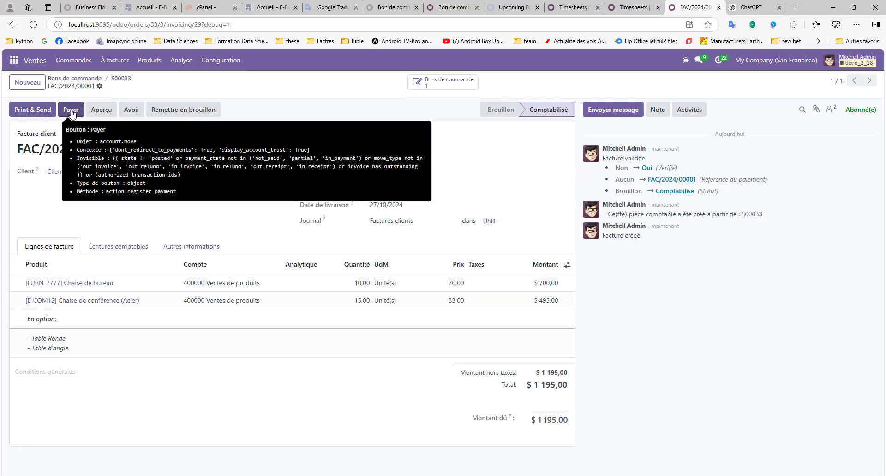
Open the unpaid customer invoice in Facturation and create its payment with the Banque journal and Manual Payment.
left_click(14, 61)
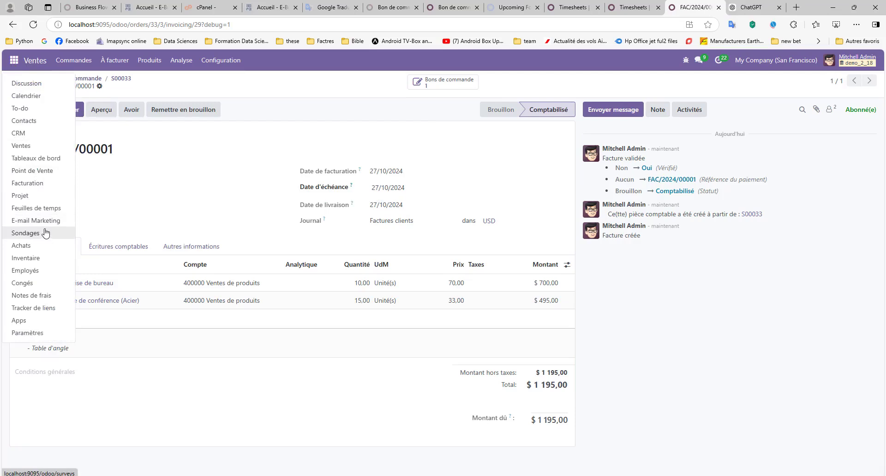
left_click(37, 183)
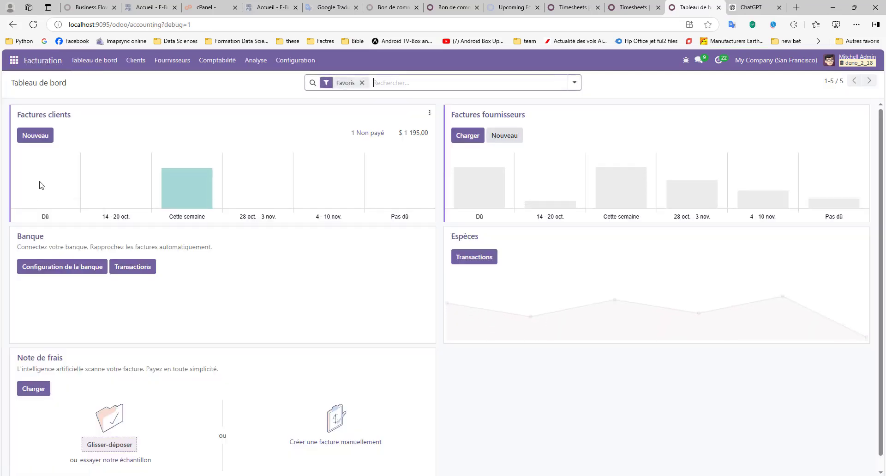
left_click(62, 119)
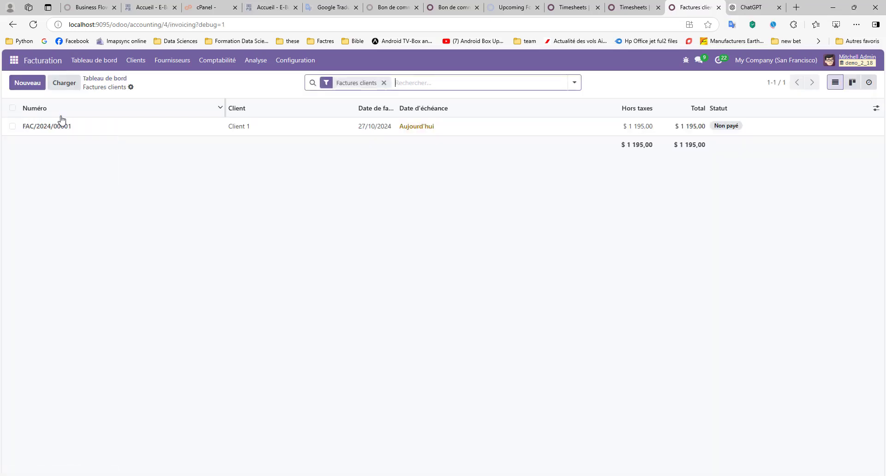
left_click(70, 127)
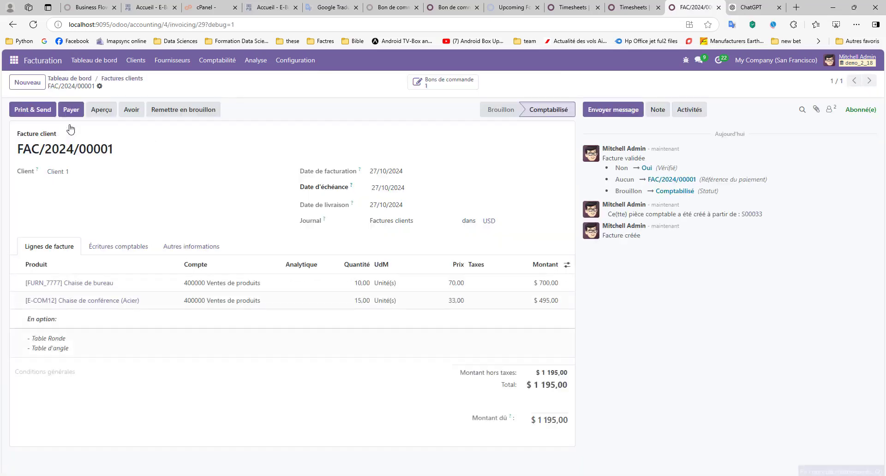
left_click(71, 111)
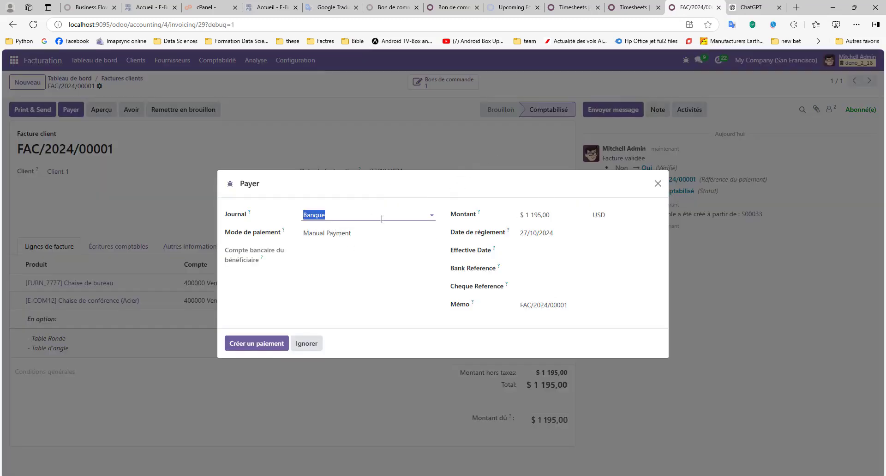
left_click(273, 342)
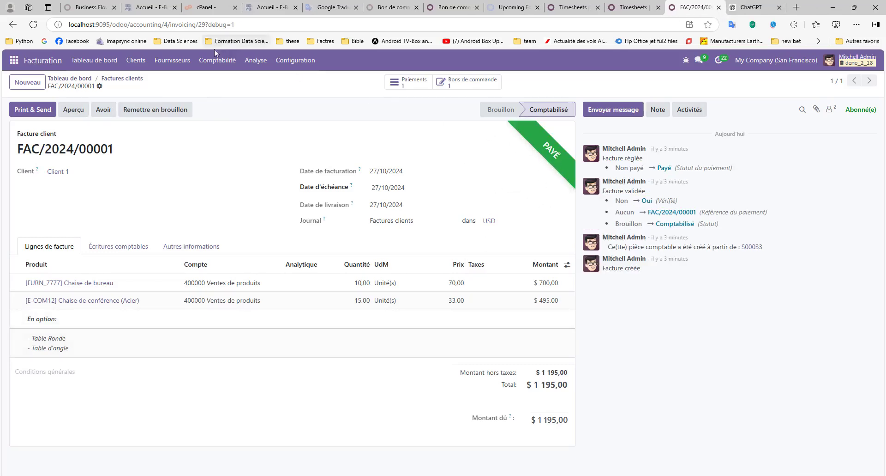
Print the Balance Sheet report for 25/10/2024 to 28/10/2024 with all posted entries and debit/credit columns.
left_click(257, 64)
mouse_move(227, 65)
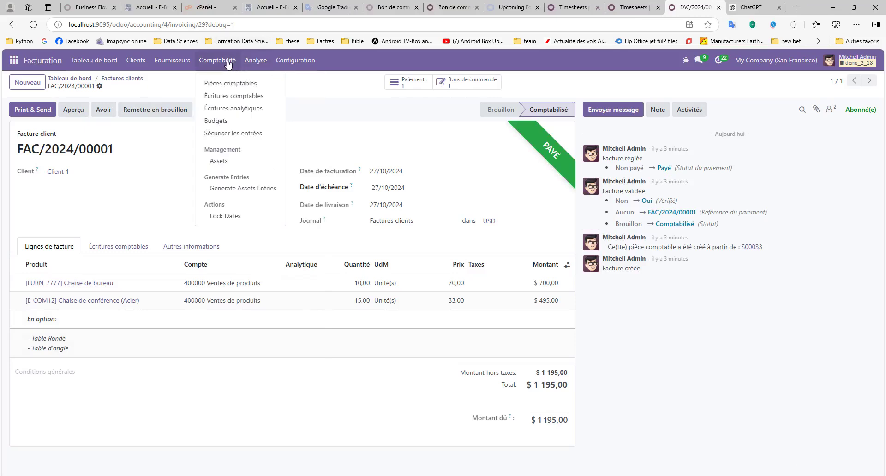
mouse_move(263, 67)
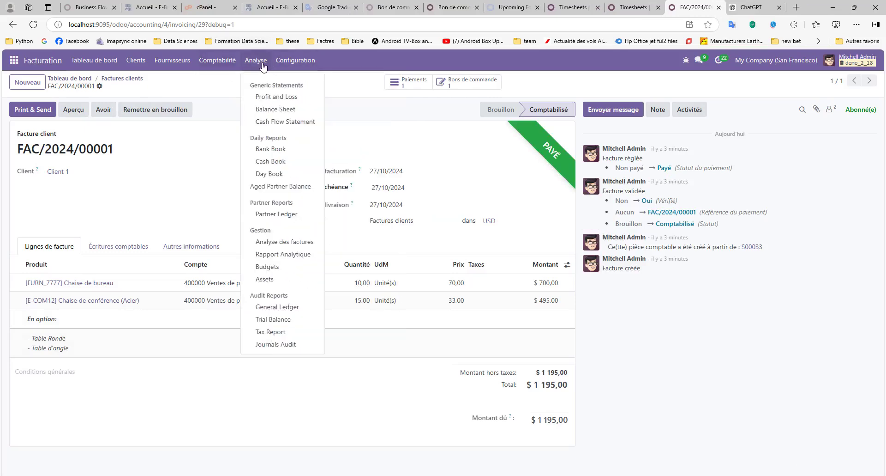
left_click(272, 109)
left_click(317, 251)
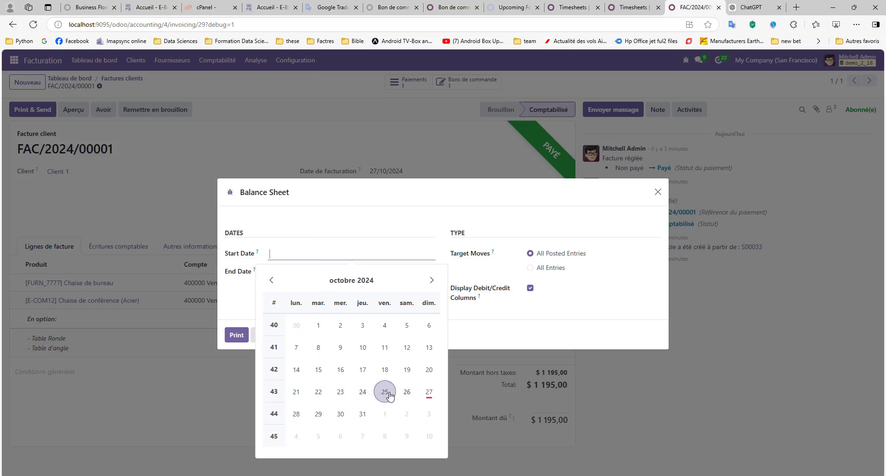
left_click(387, 401)
left_click(316, 275)
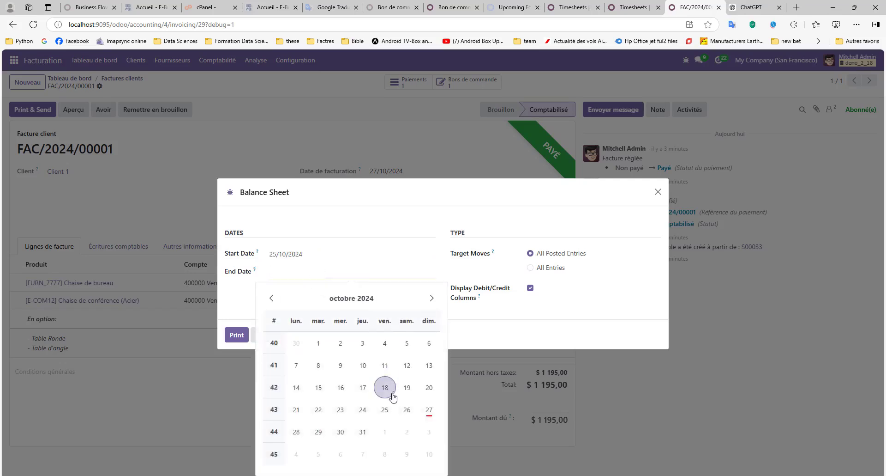
left_click(295, 428)
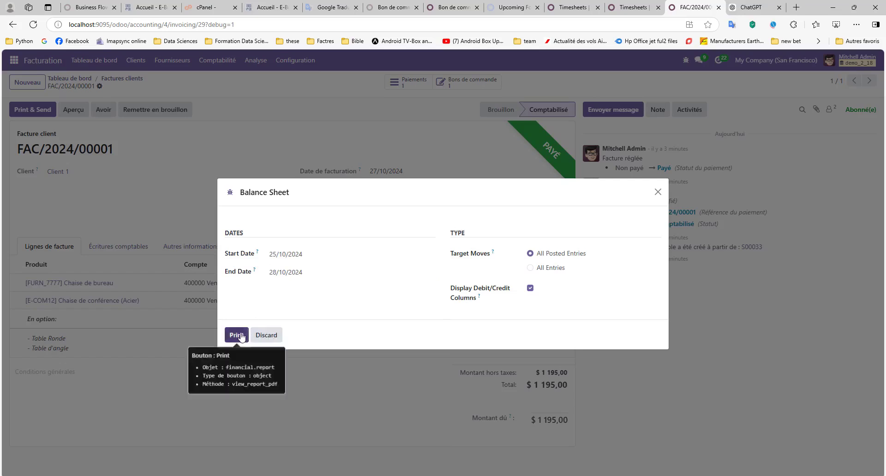
left_click(247, 336)
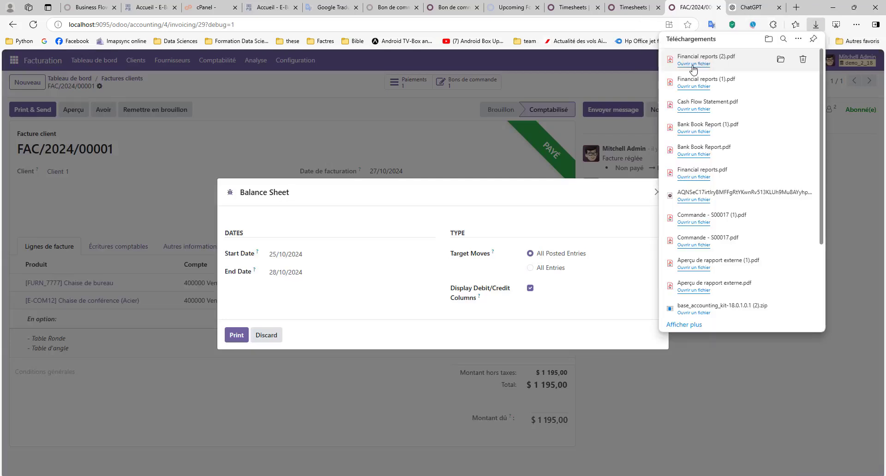
View the downloaded "Financial reports (2).pdf" balance sheet, and dismiss the report dialog back on the invoice.
left_click(694, 64)
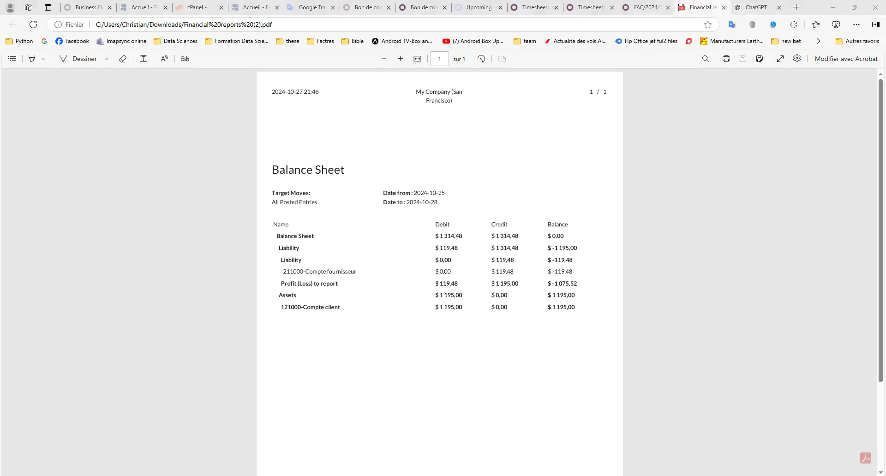
left_click(646, 7)
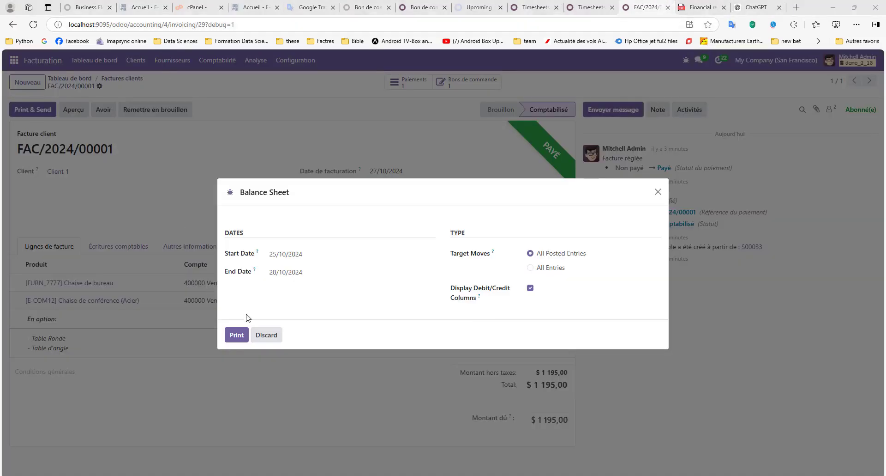
left_click(266, 334)
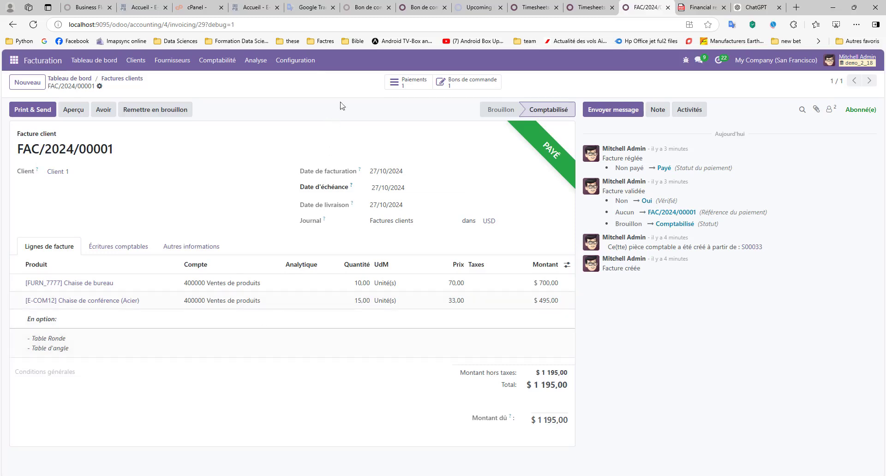